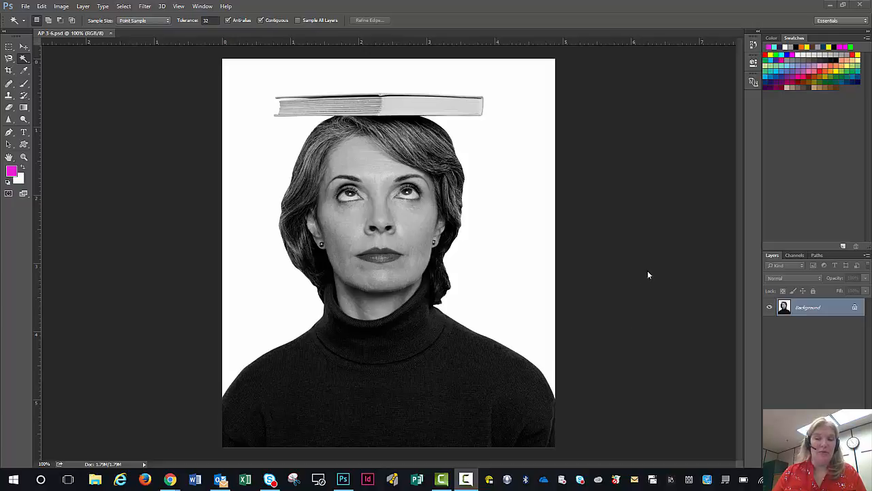
- Duplicate the Background layer of the portrait onto a new layer
click(808, 308)
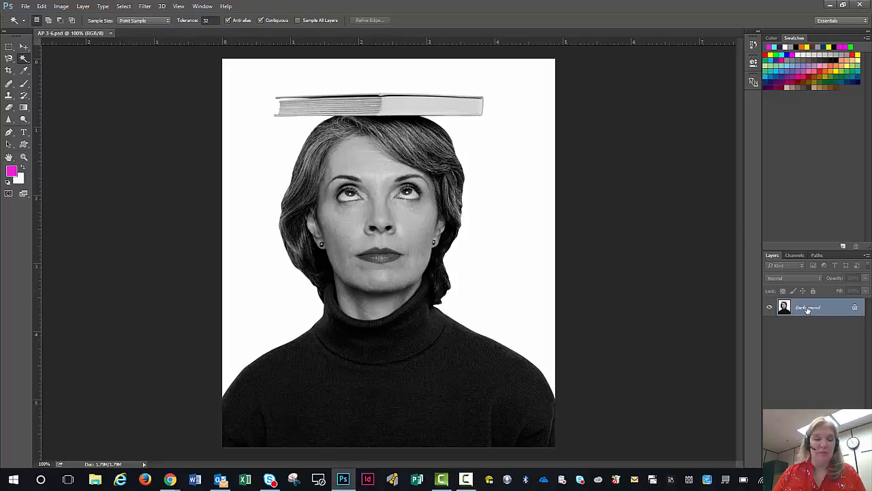
key(ctrl+j)
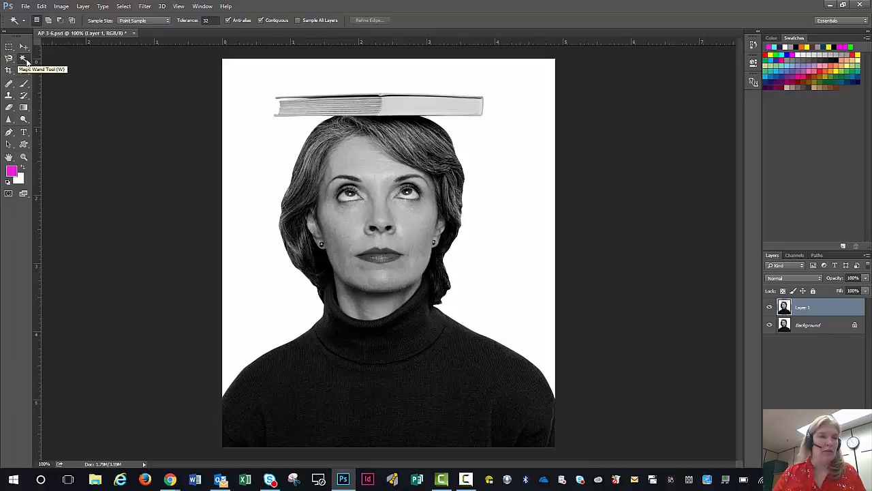
click(24, 60)
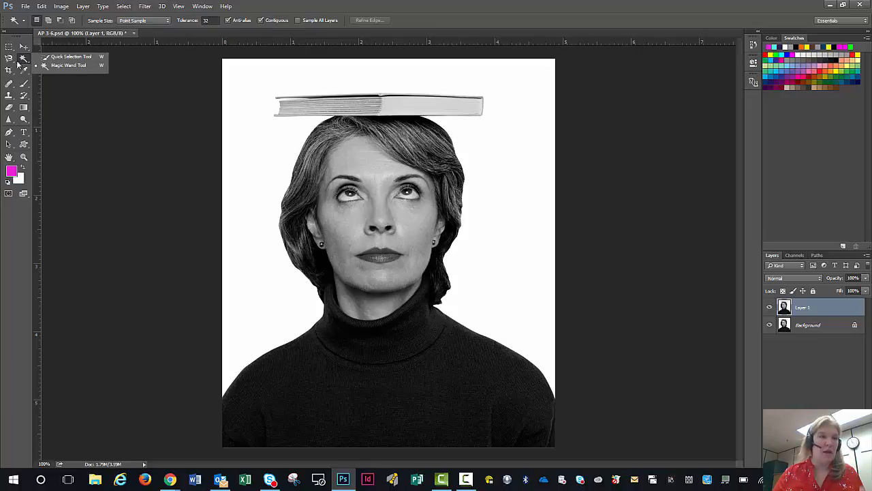
click(11, 63)
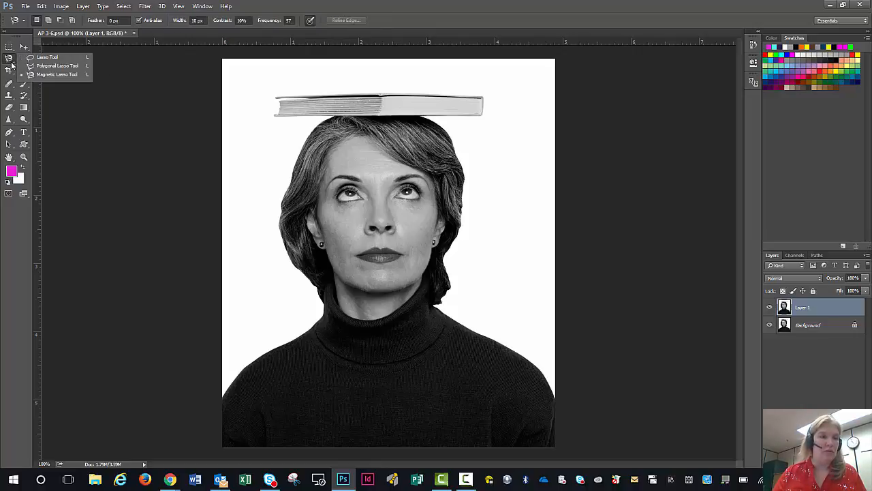
click(10, 50)
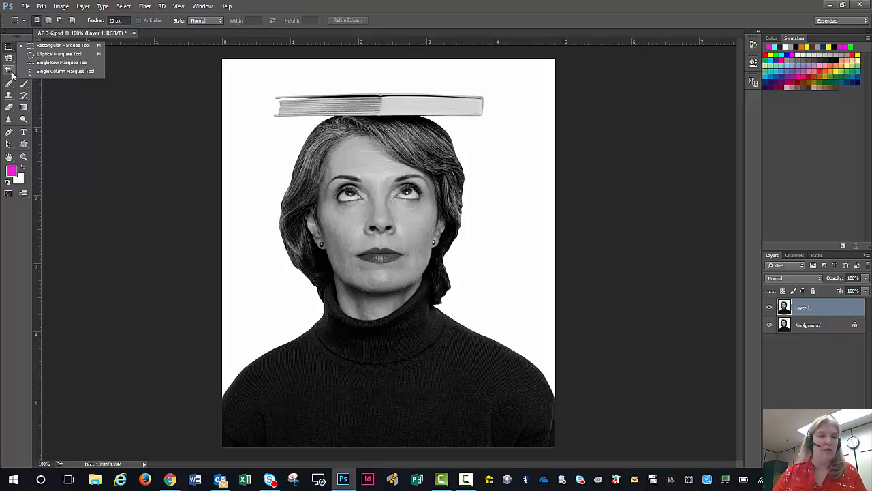
click(9, 59)
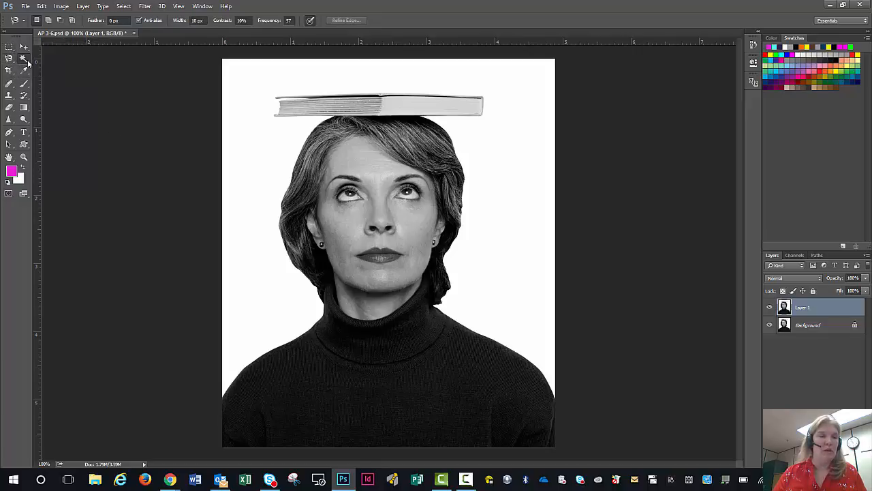
click(23, 59)
right_click(28, 62)
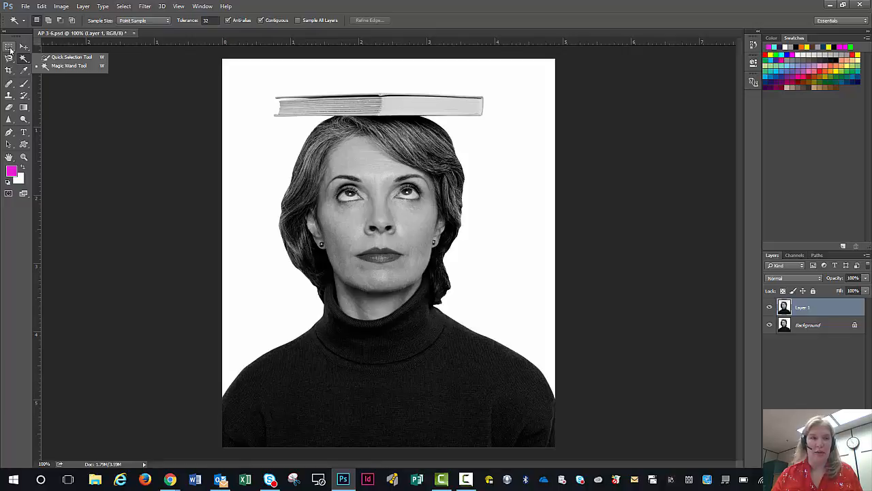
- Try a rectangular marquee selection with a 20 px feather around the woman's head and most of the book, and deselect it
drag(11, 50, 41, 50)
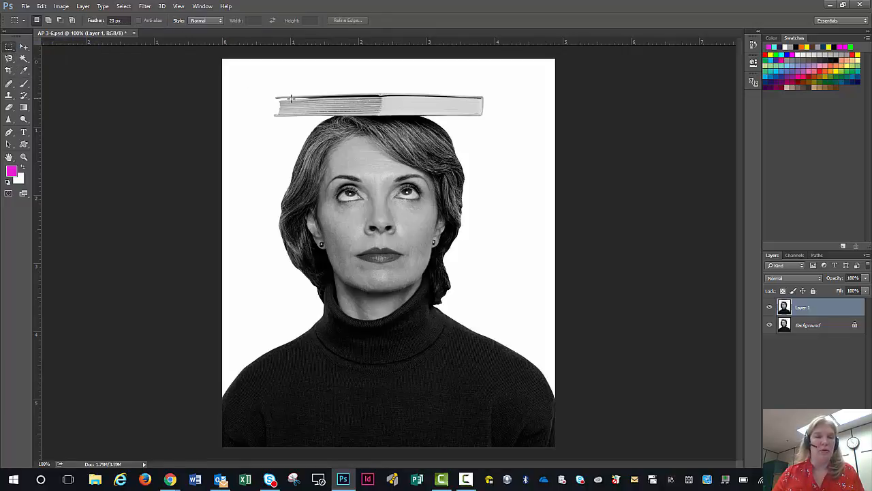
drag(268, 96, 474, 379)
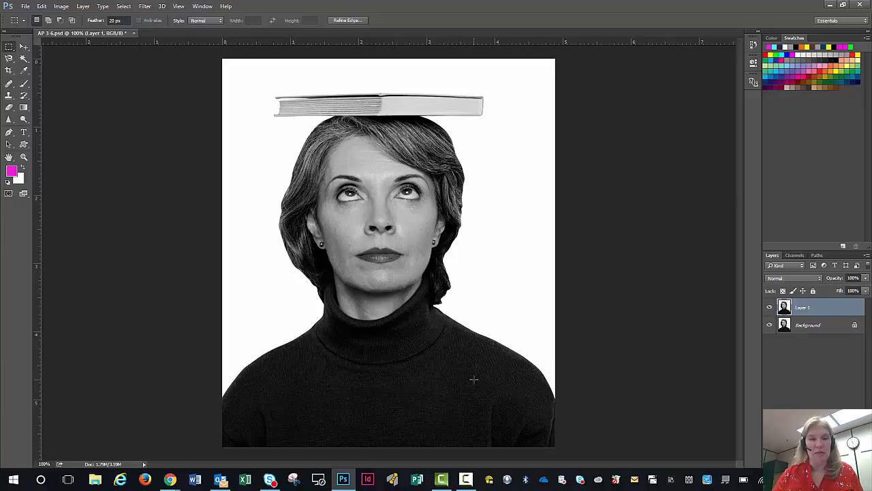
key(ctrl+d)
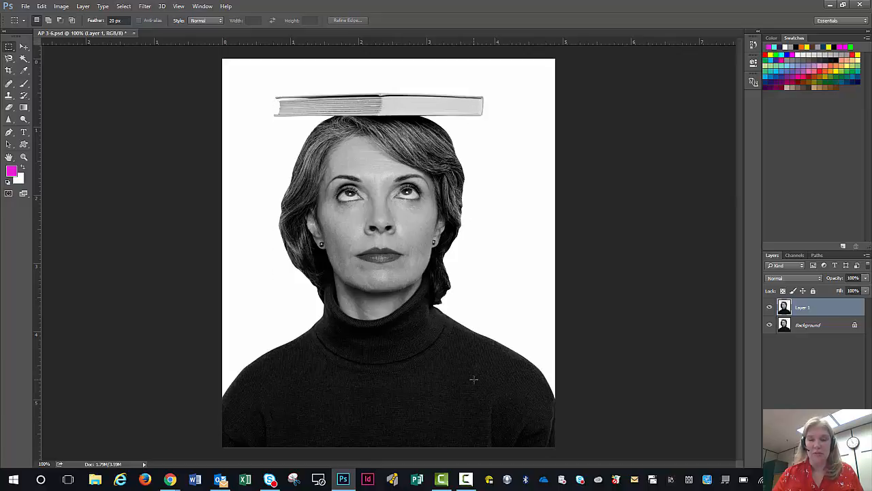
key(ctrl+z)
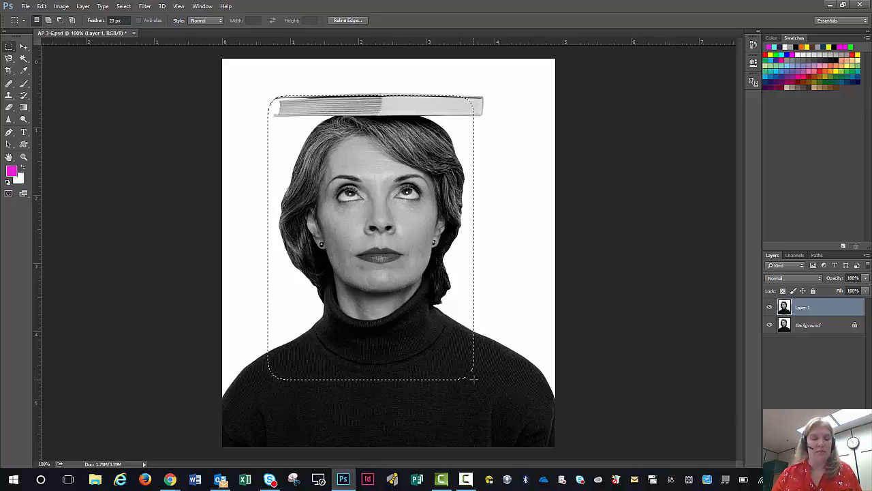
key(ctrl+d)
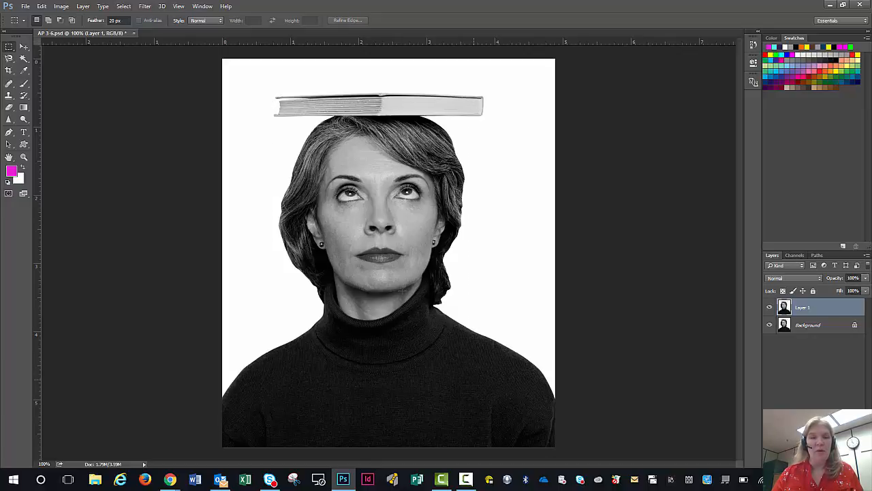
- Try the Quick Selection tool across the book and the woman's hair, and deselect the result
click(23, 60)
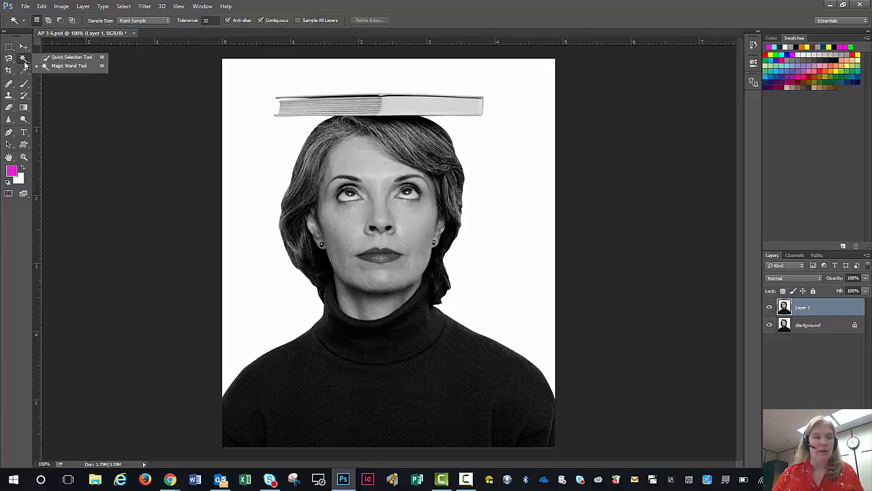
click(68, 57)
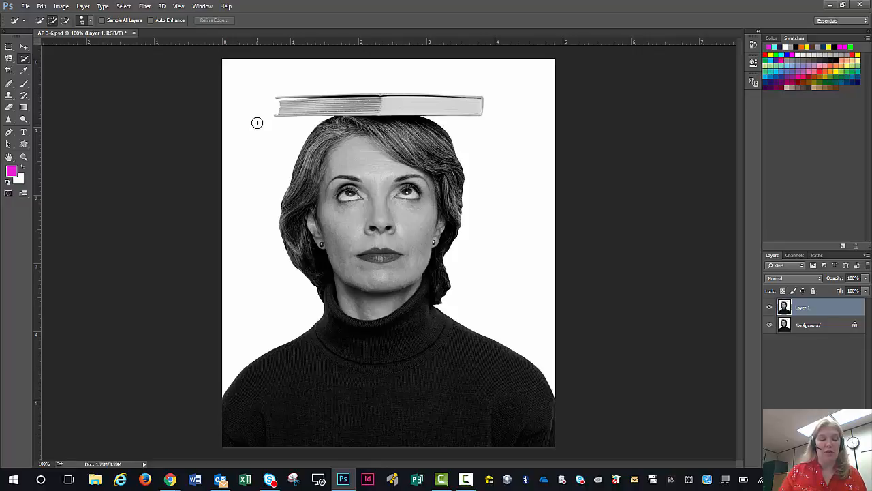
key(ctrl+plus)
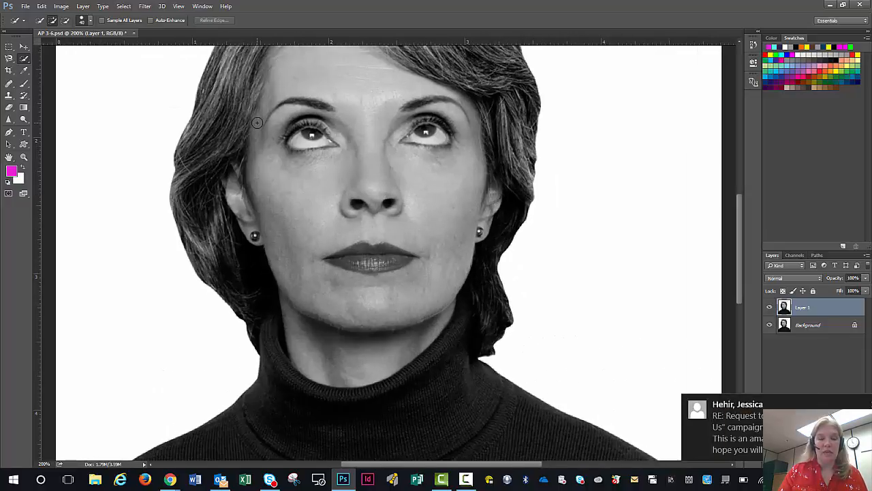
key(ctrl+minus)
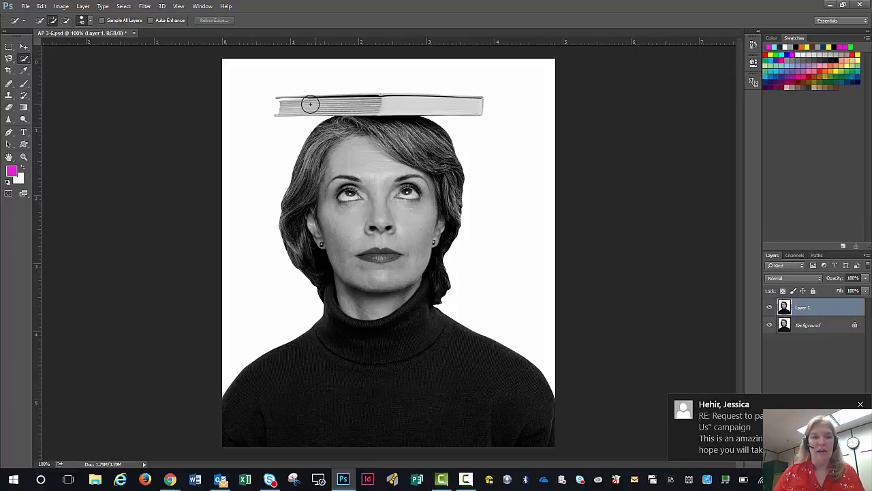
mouse_move(291, 107)
mouse_down()
mouse_move(316, 129)
mouse_move(343, 208)
mouse_move(342, 257)
mouse_move(366, 287)
mouse_move(381, 368)
mouse_move(423, 409)
mouse_move(471, 326)
mouse_move(516, 323)
mouse_move(520, 240)
mouse_move(459, 217)
mouse_move(424, 143)
mouse_up()
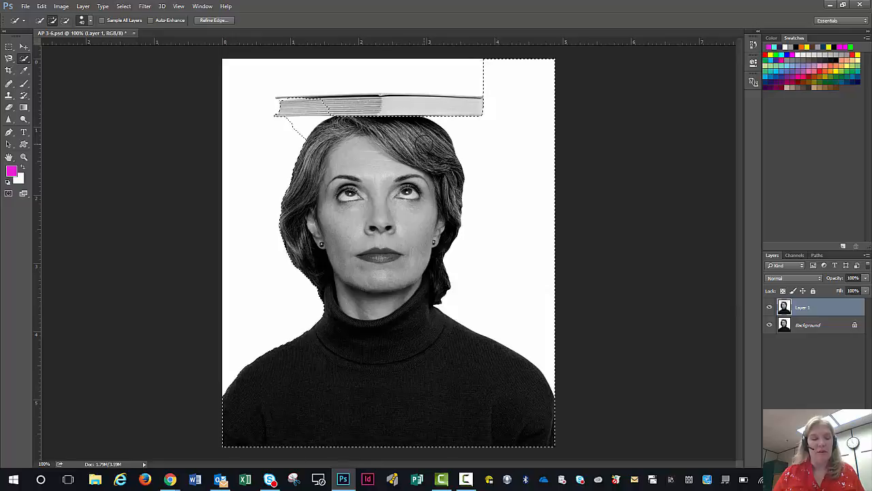
key(ctrl+d)
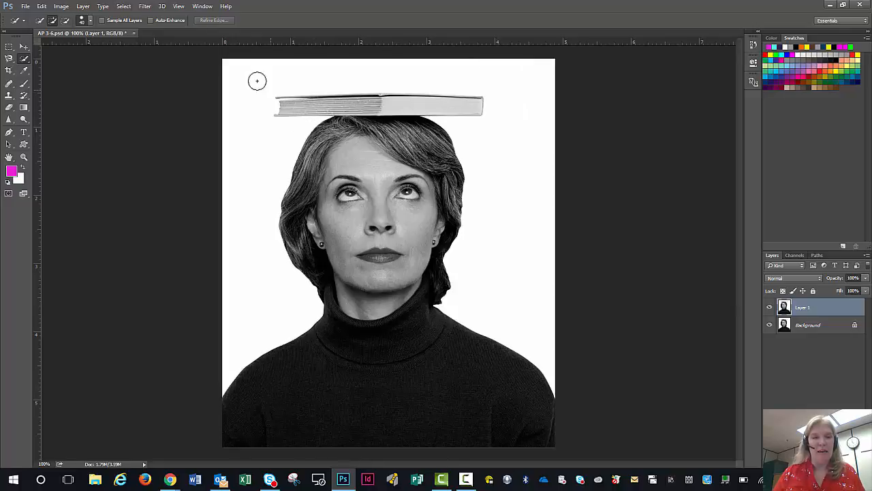
- Quick-select the book, the face and the surrounding background, and try to invert the selection
mouse_move(289, 102)
mouse_down()
mouse_move(341, 105)
mouse_move(374, 160)
mouse_move(362, 234)
mouse_up()
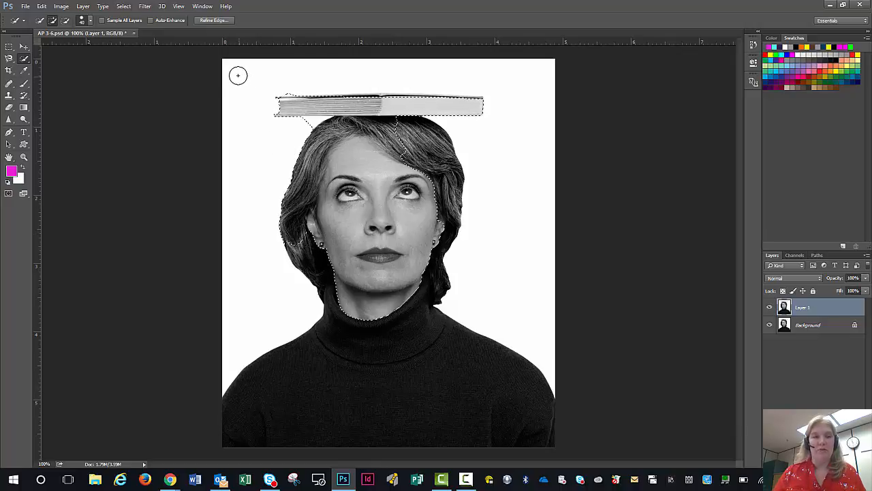
mouse_move(232, 68)
mouse_down()
mouse_move(308, 93)
mouse_move(432, 222)
mouse_move(440, 321)
mouse_move(463, 334)
mouse_move(487, 259)
mouse_move(479, 158)
mouse_up()
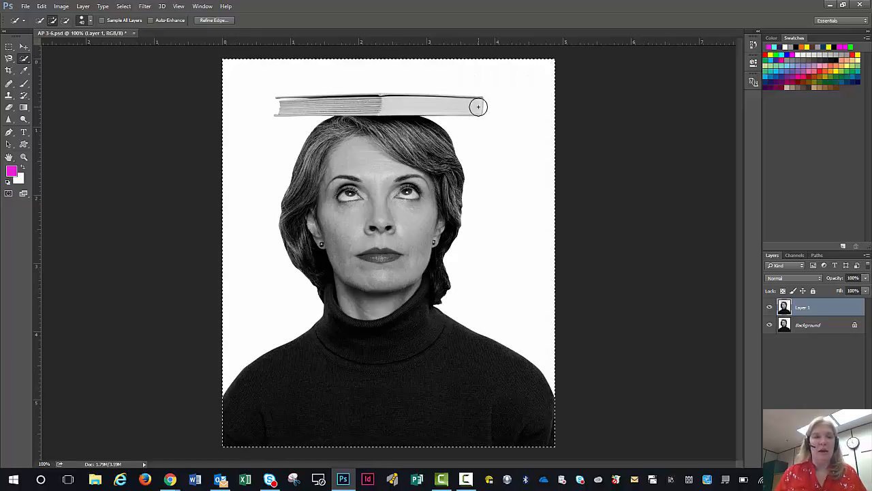
click(122, 7)
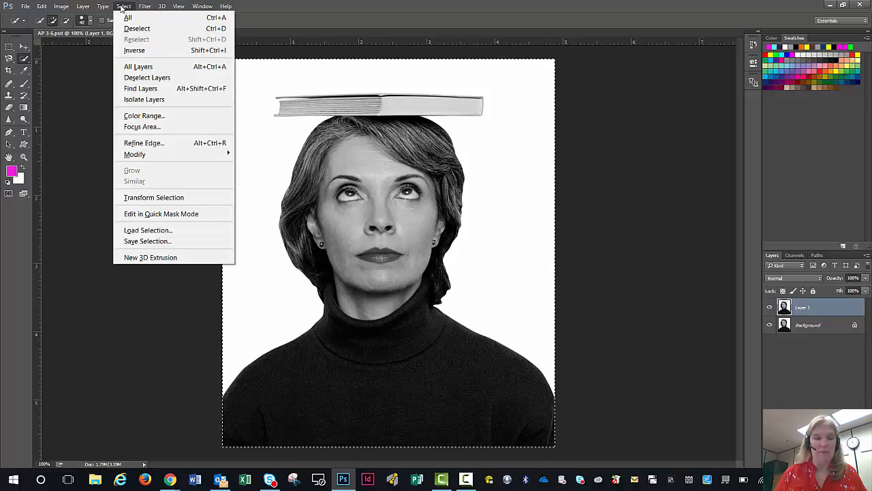
click(129, 50)
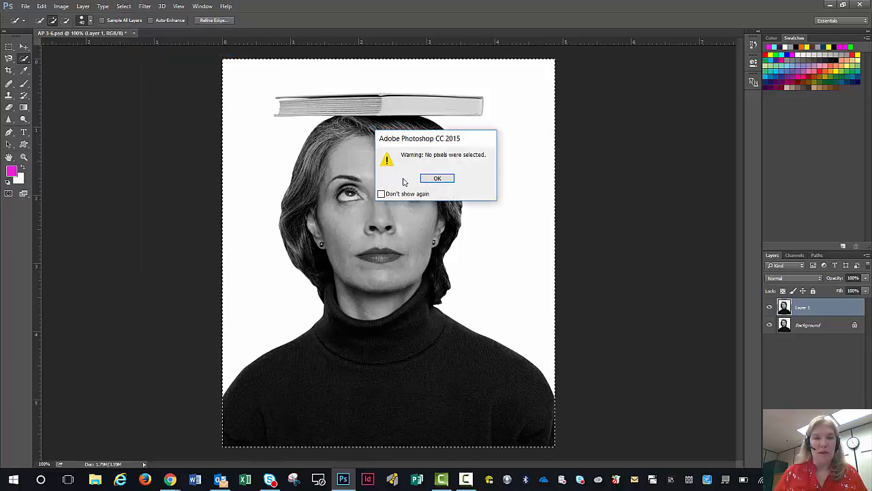
click(437, 178)
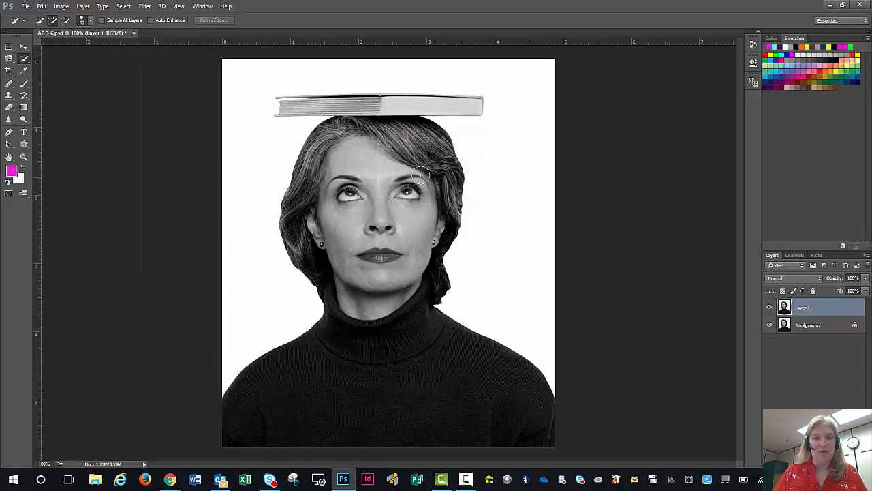
- Try another Quick Selection from the white background over the book and down into the sweater, and invert it
click(236, 70)
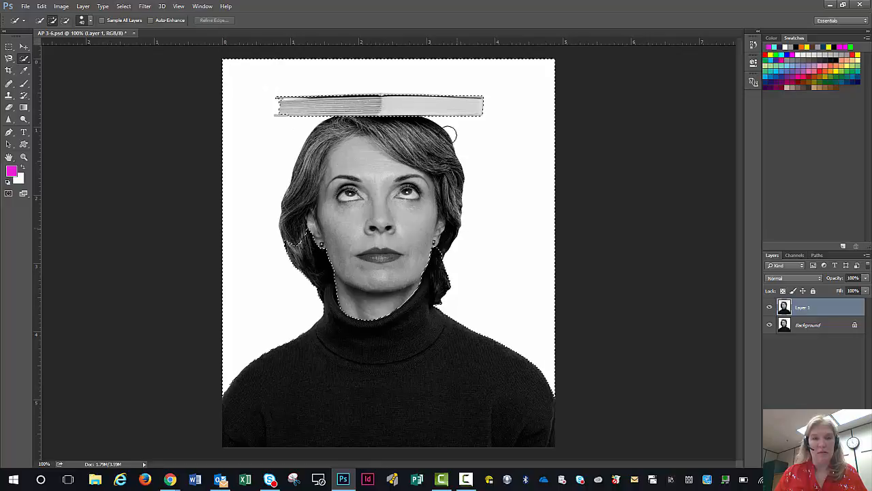
click(443, 103)
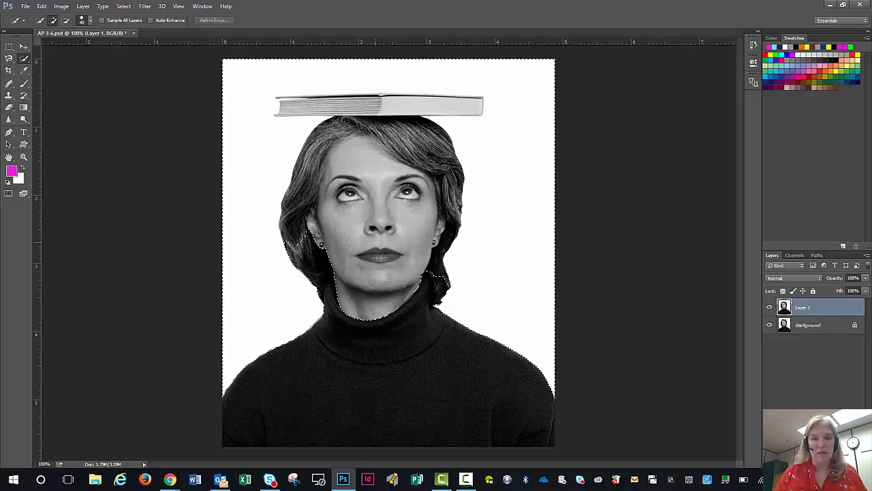
click(425, 354)
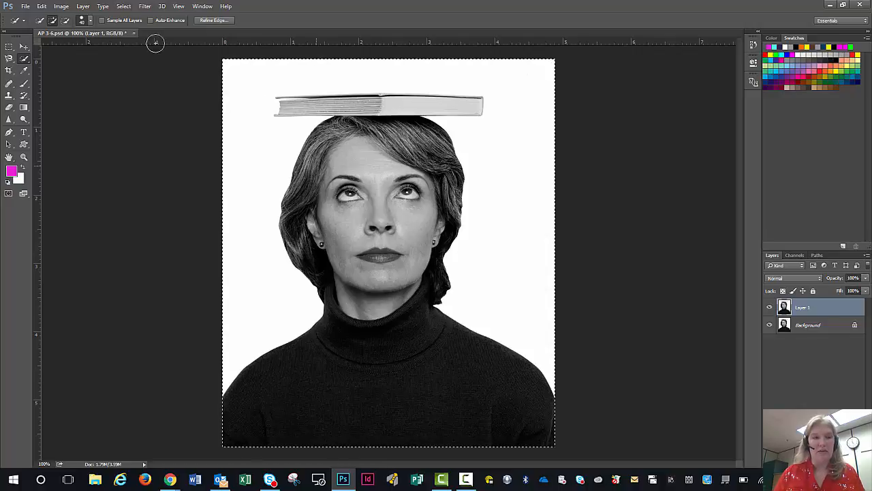
click(124, 7)
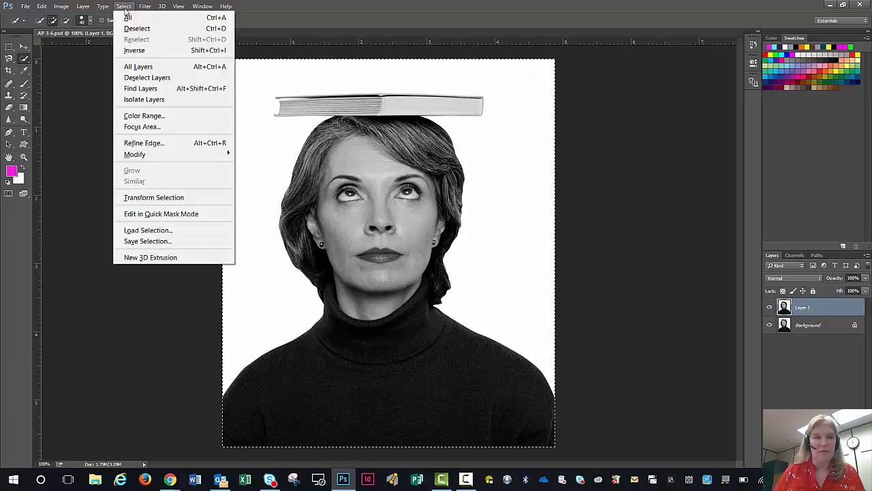
click(130, 53)
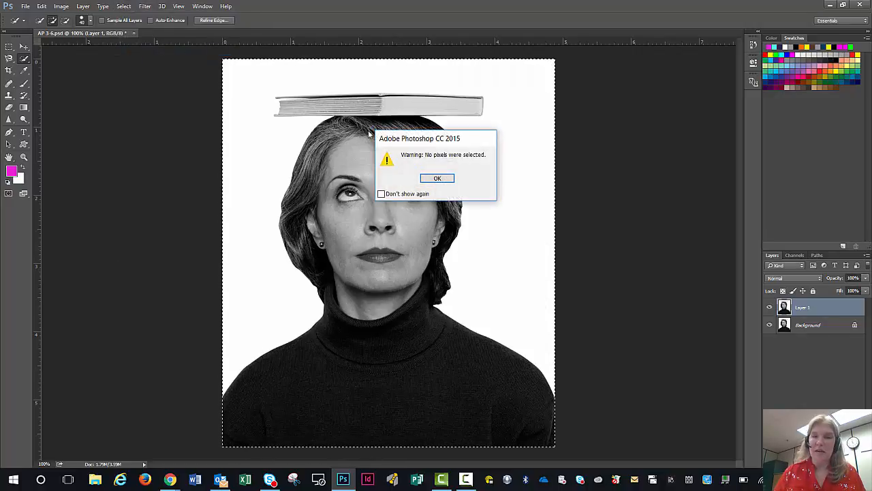
click(436, 178)
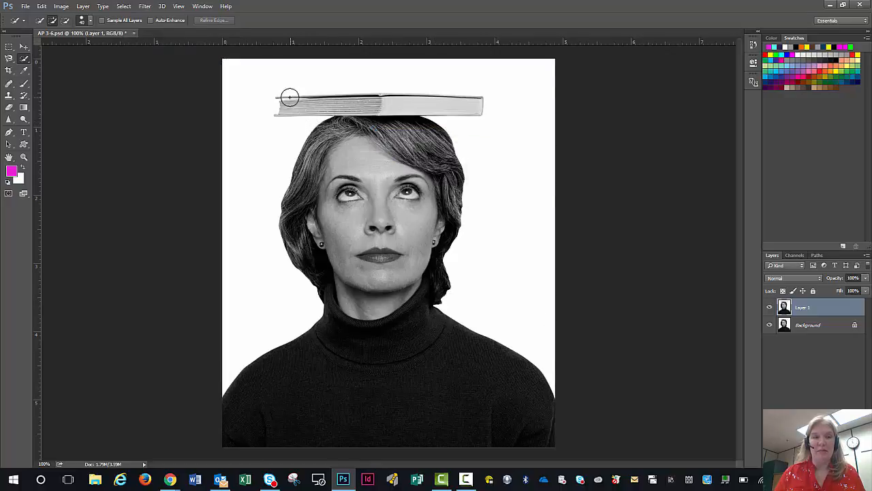
- Select the white background with the Magic Wand at tolerance 32 and invert the selection to the woman and book
click(25, 60)
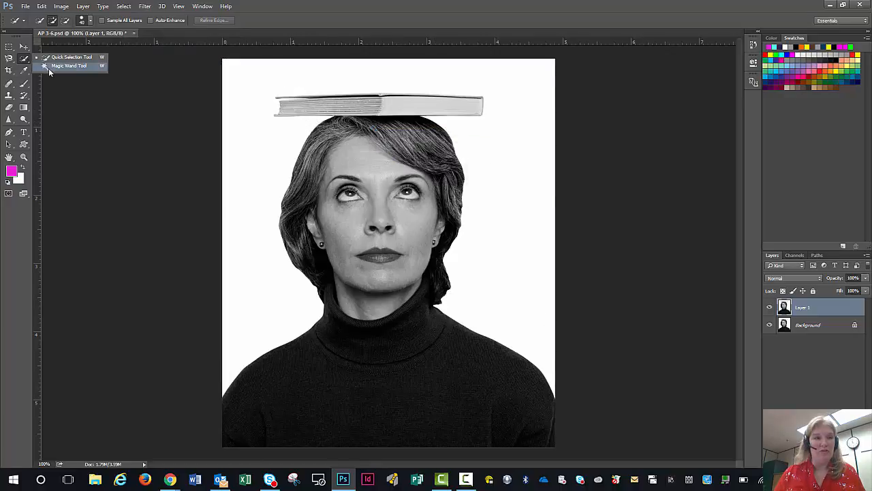
click(49, 66)
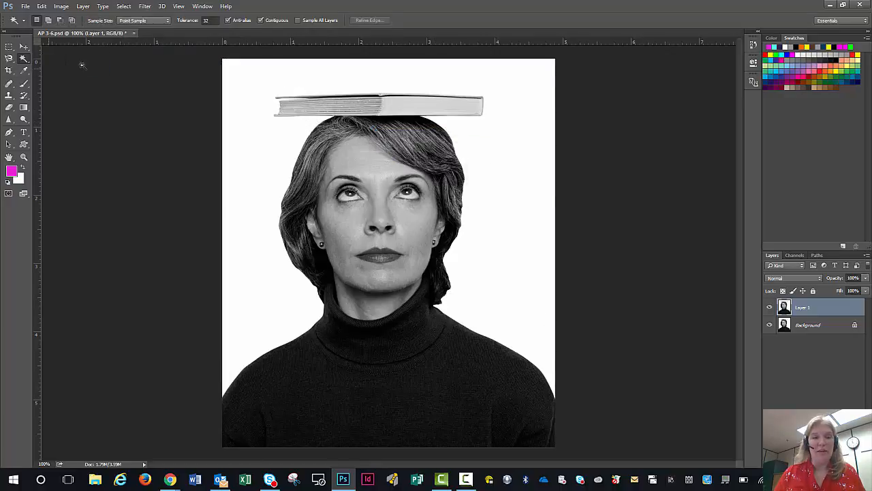
click(230, 65)
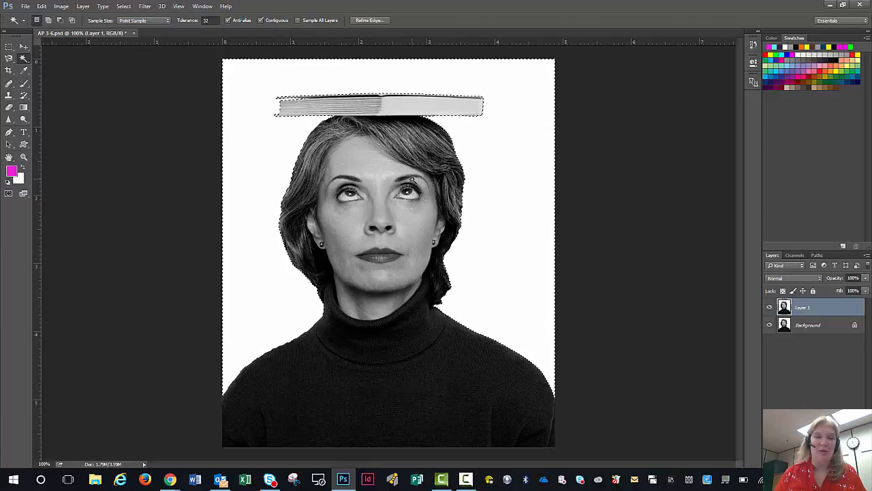
click(123, 6)
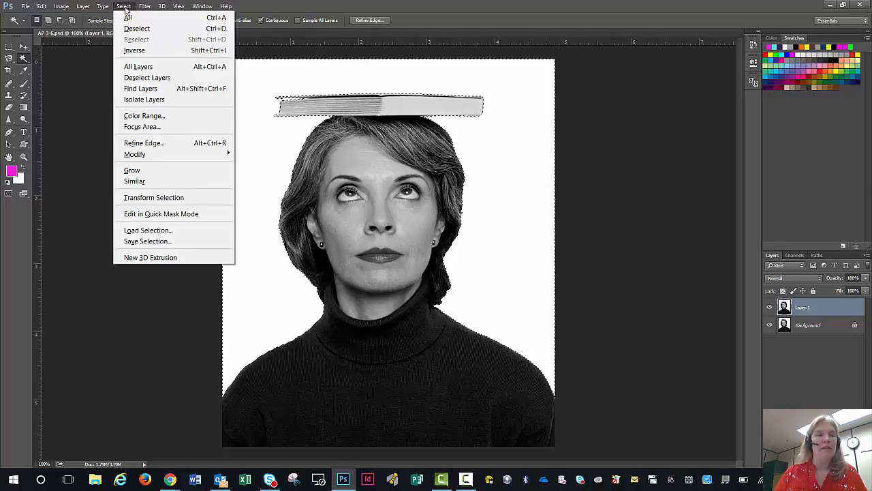
click(132, 50)
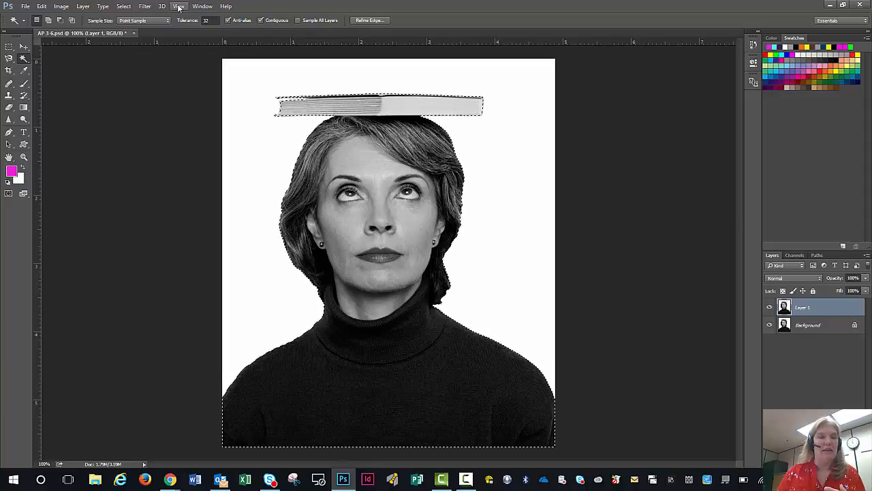
- Save the current selection of the woman and book as a new channel named "Woman with B"
click(124, 6)
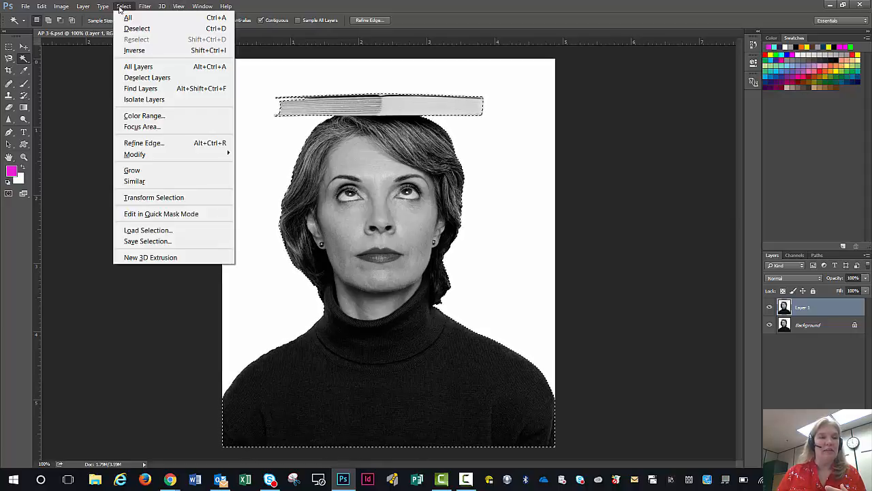
click(148, 241)
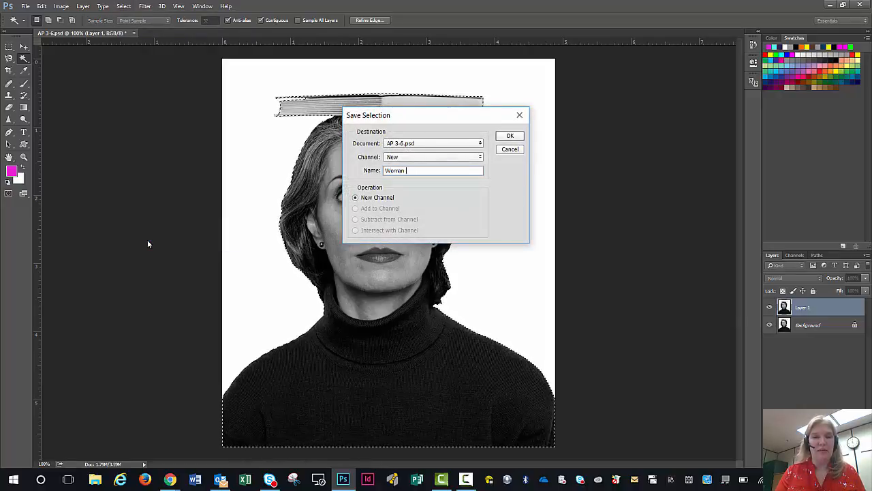
text(Woman with Book)
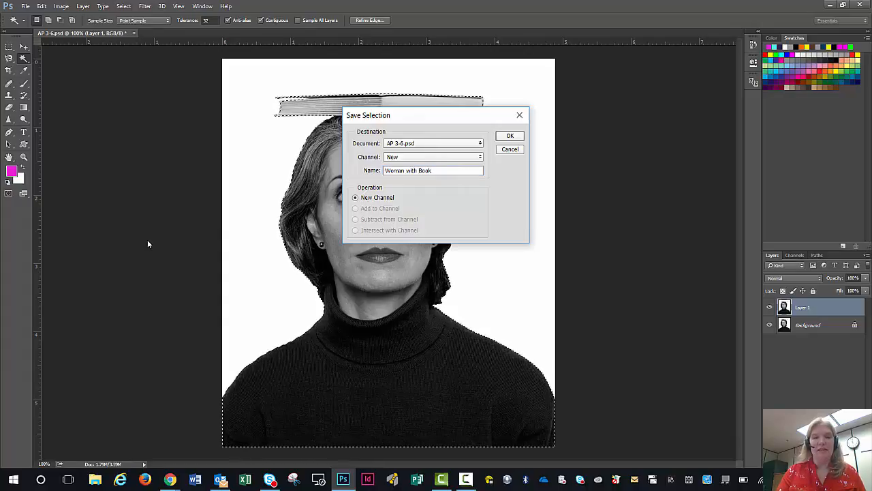
key(Return)
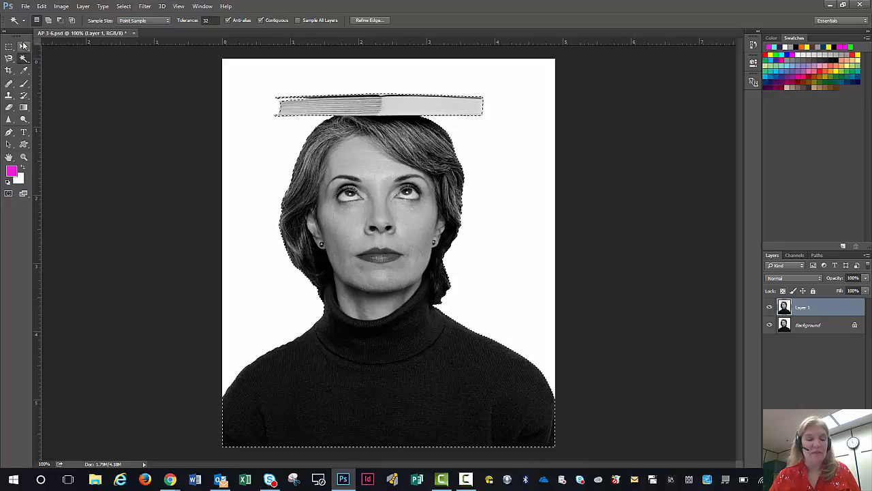
- Cut the selected woman and book out of Layer 1 and paste them onto a separate layer directly above it
key(Delete)
key(ctrl+d)
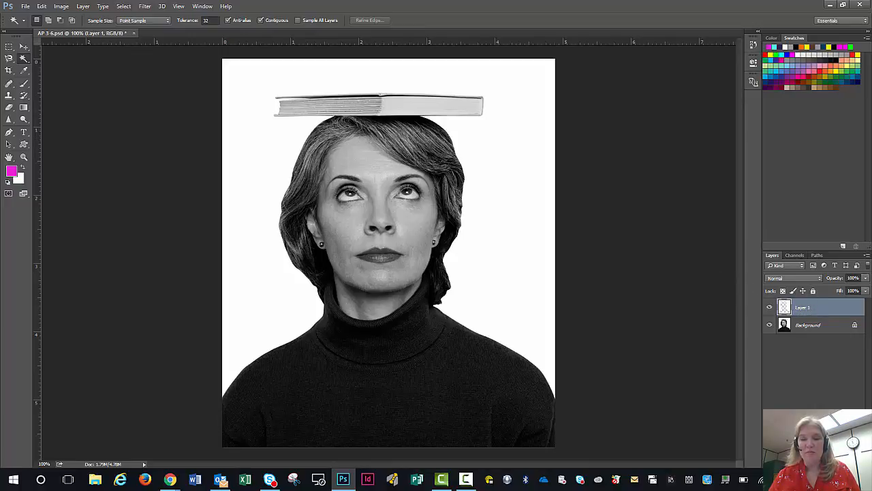
click(844, 464)
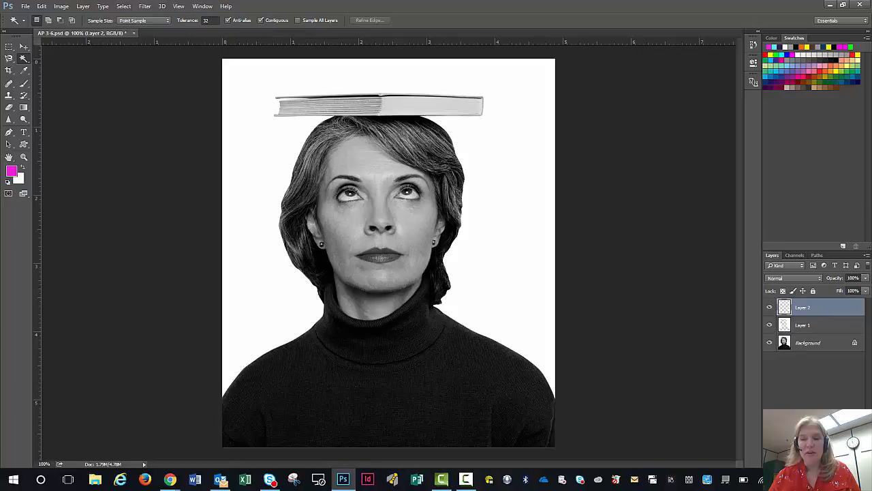
click(804, 325)
key(ctrl+v)
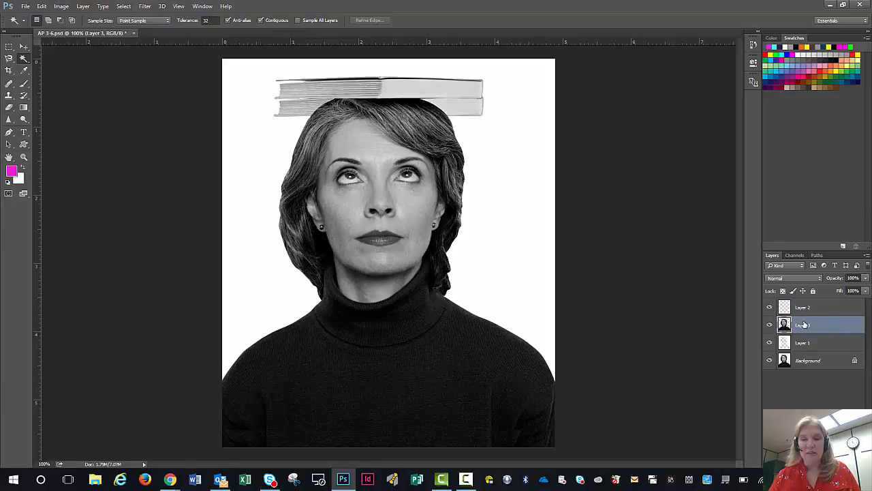
- Hide Layer 1, Layer 2 and the Background layer so that only the pasted Layer 3 shows
click(770, 344)
click(771, 309)
click(772, 360)
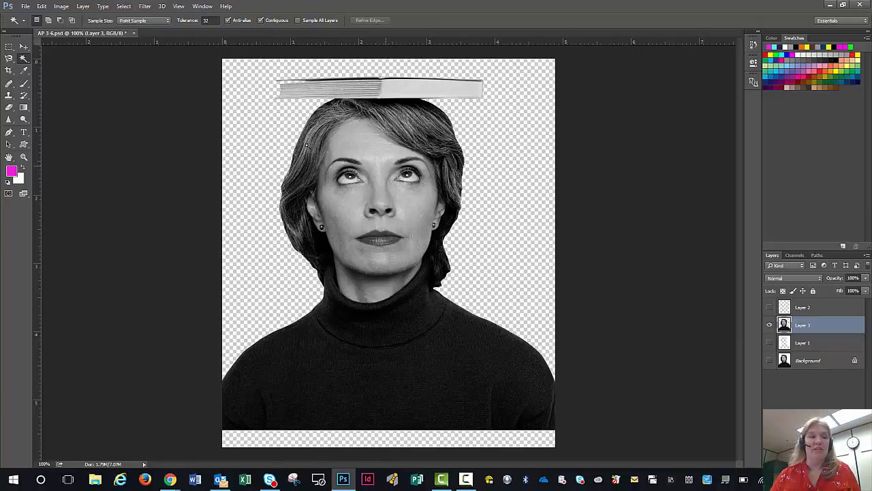
- Move the pasted woman down until the sweater meets the canvas's lower edge, and delete Layer 2 and Layer 1
click(24, 47)
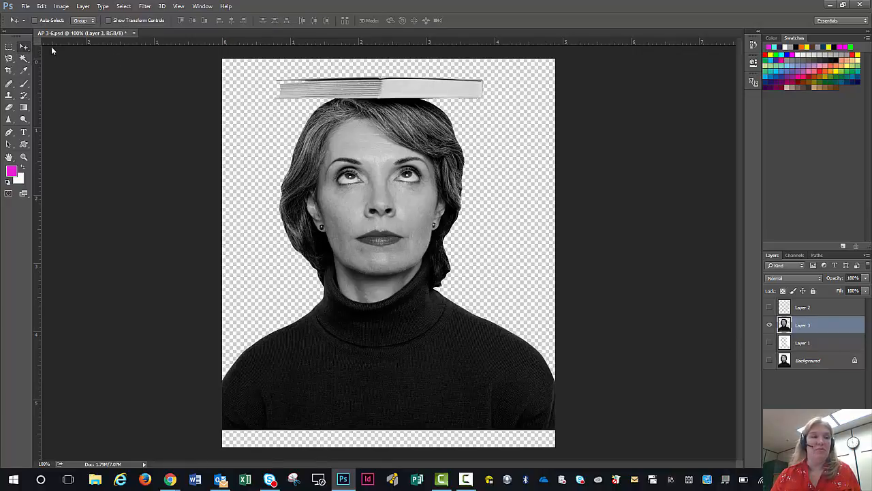
drag(332, 157, 334, 179)
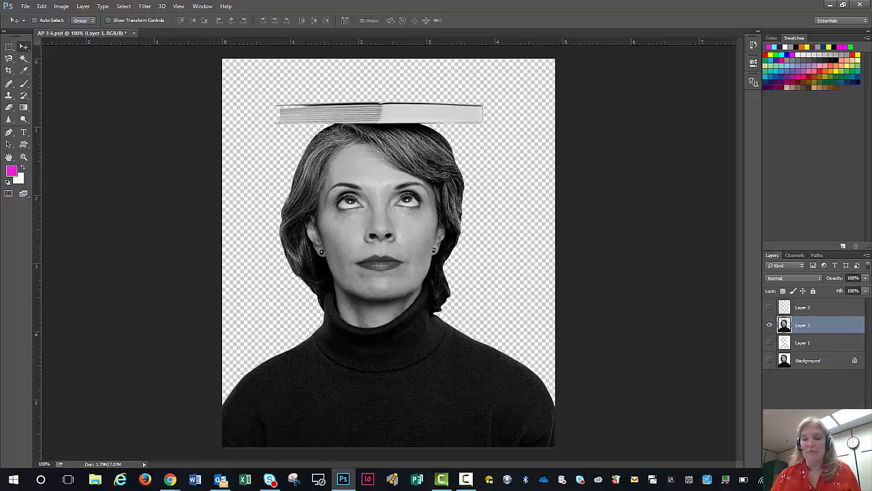
key(ctrl+alt+z)
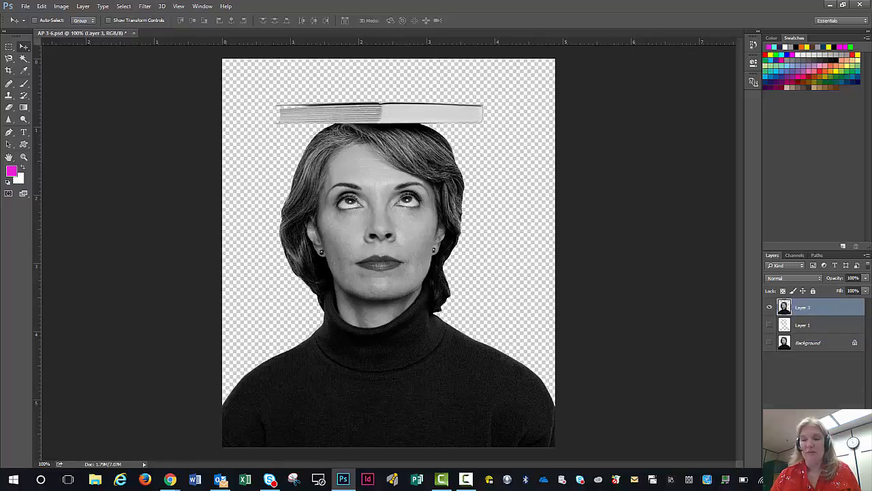
key(ctrl+alt+z)
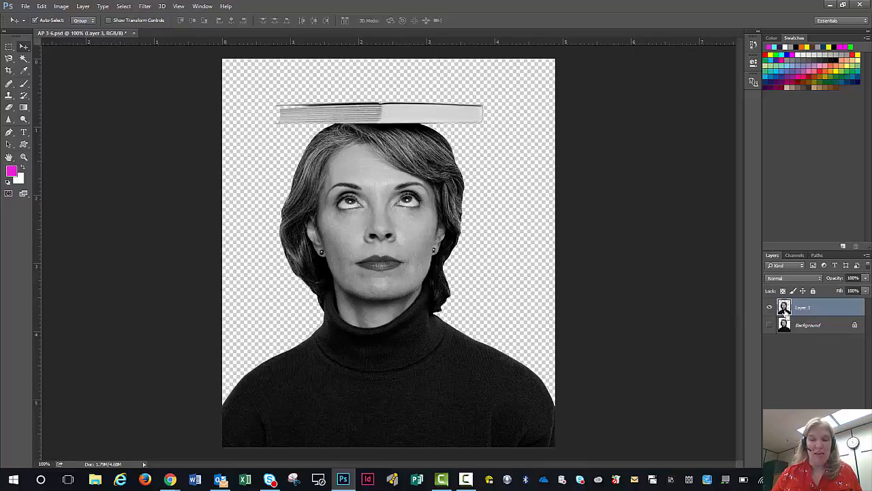
- Load the outline of Layer 3's contents as a selection directly from the layer and deselect it, twice in a row
ctrl+click(785, 308)
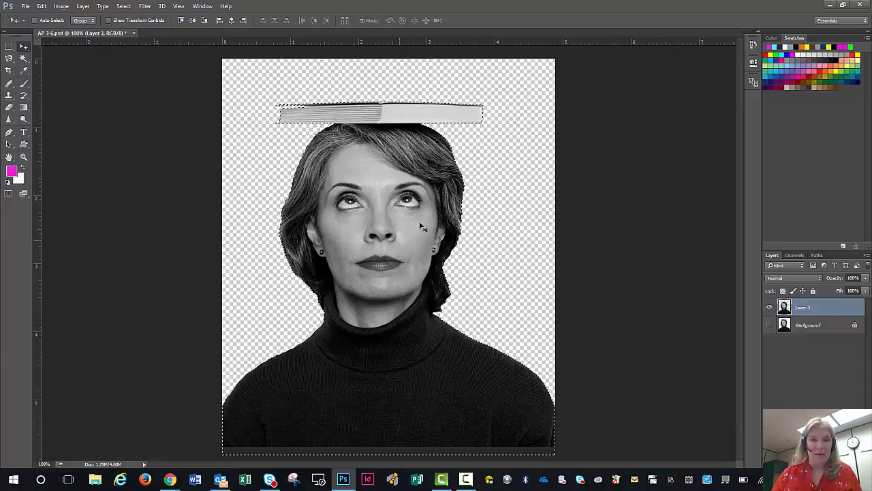
key(ctrl+d)
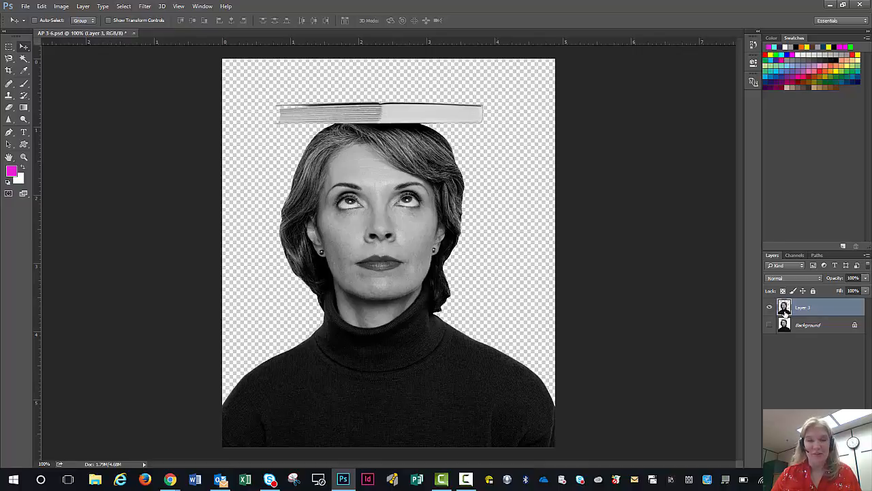
ctrl+click(786, 308)
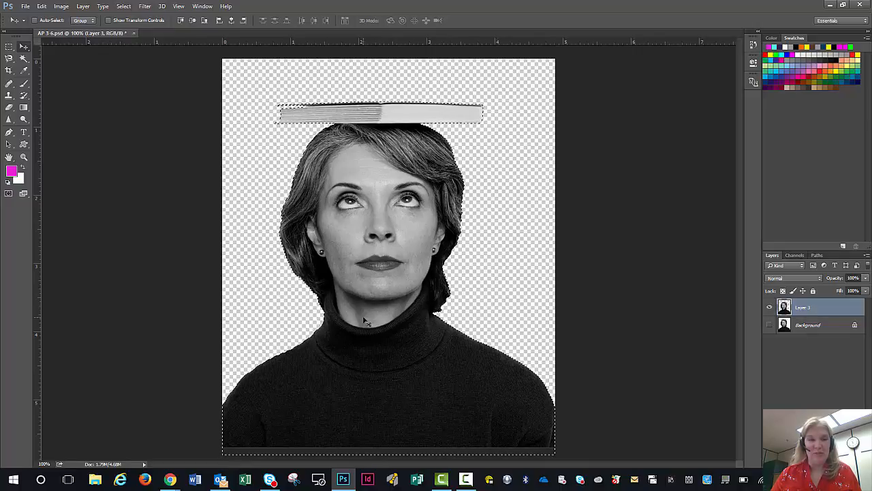
key(ctrl+d)
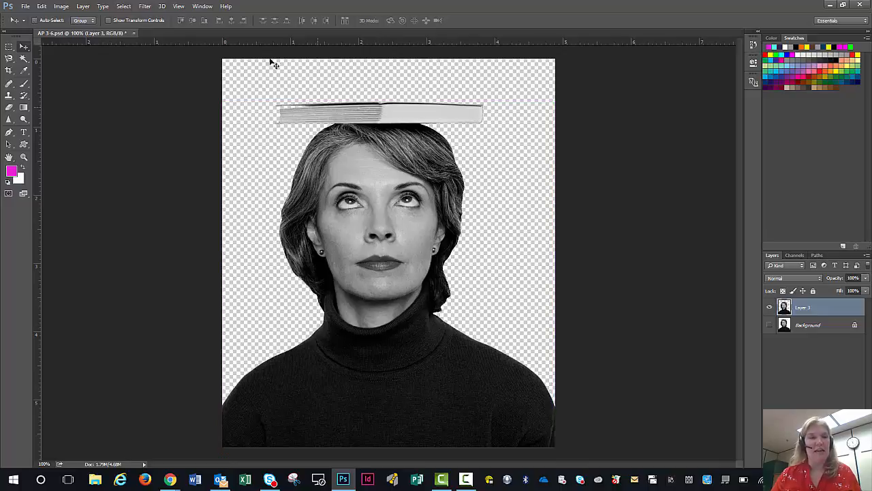
- Load a new selection from the Layer 3 Transparency channel of AP 3-6.psd, and deselect it
click(122, 7)
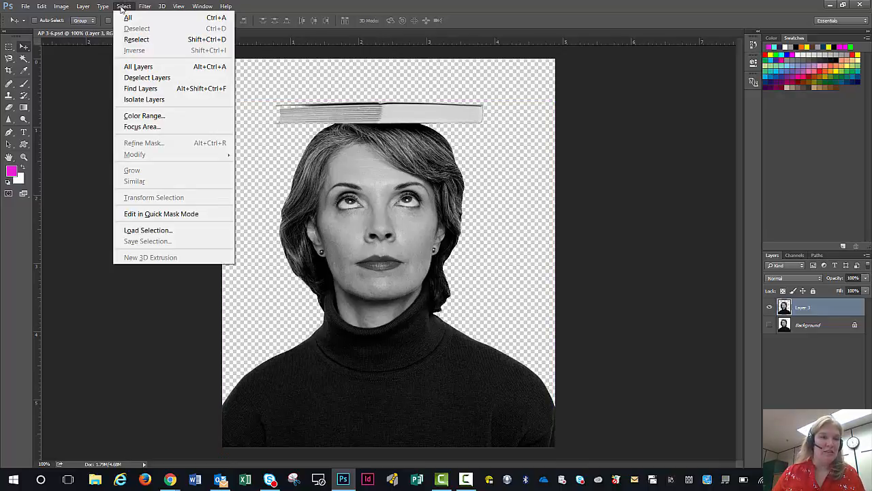
click(142, 232)
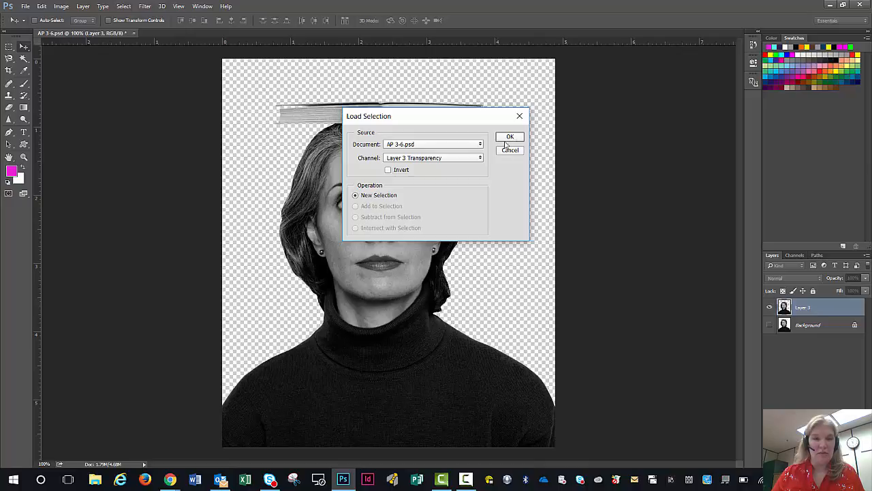
click(480, 145)
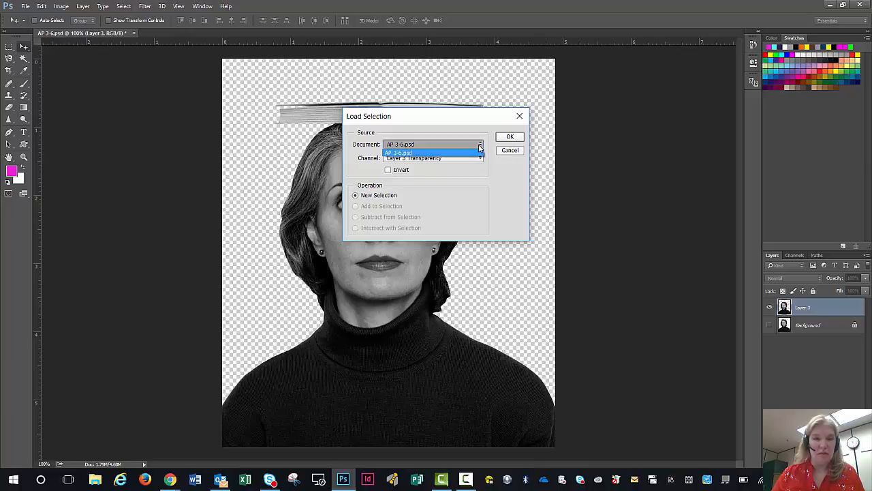
click(479, 147)
click(516, 142)
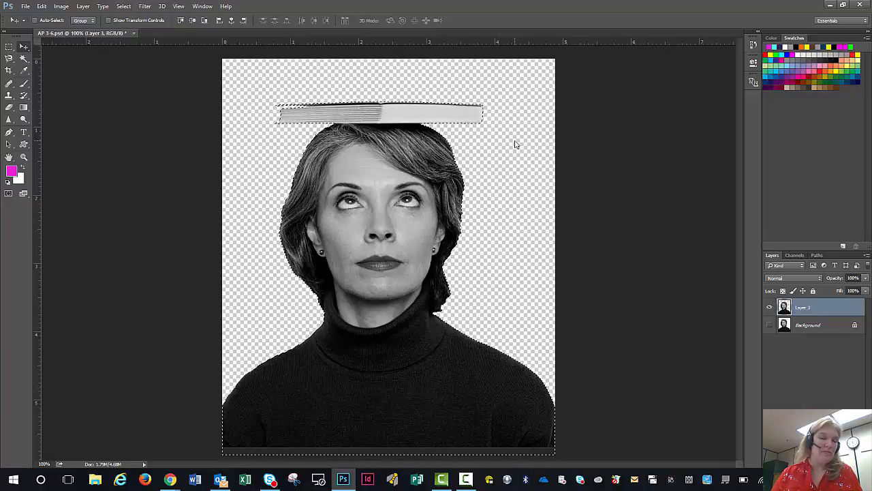
key(ctrl+d)
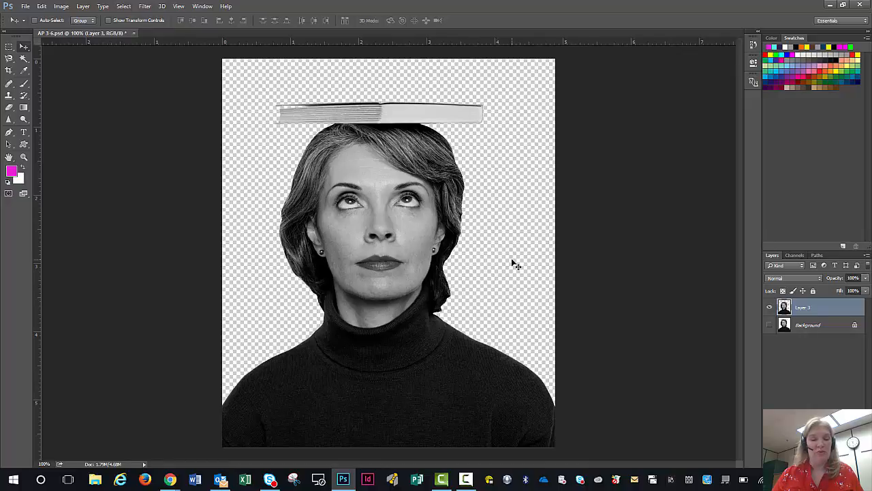
- Switch from the Magic Wand to the Quick Selection tool
click(24, 59)
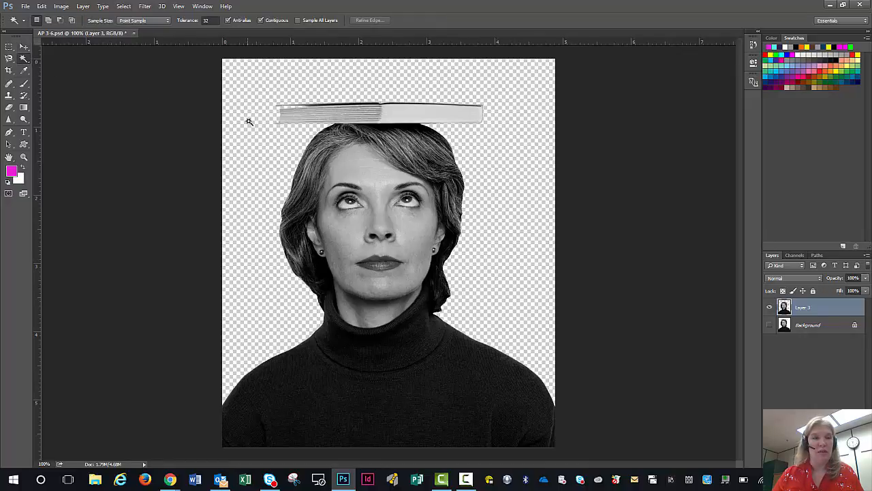
click(25, 61)
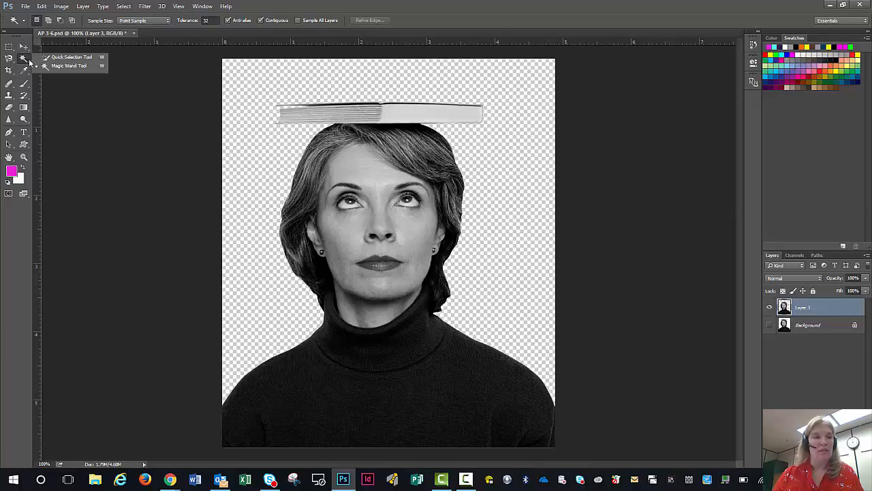
click(49, 58)
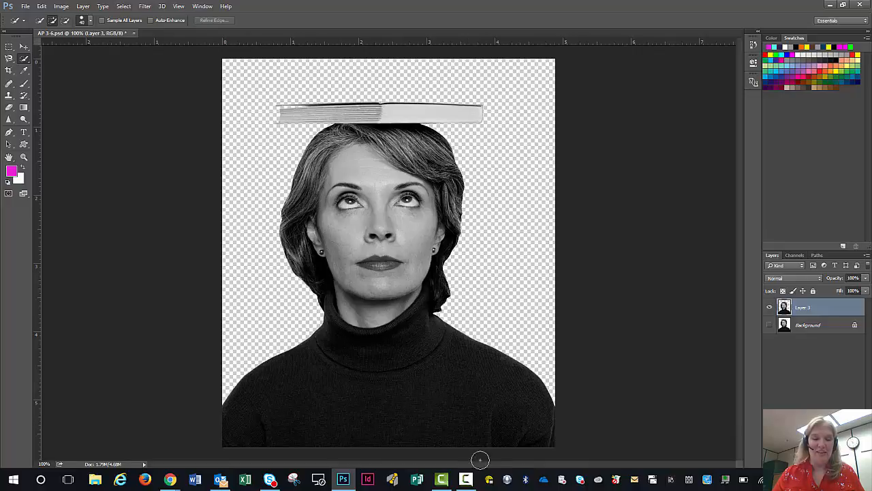
click(466, 479)
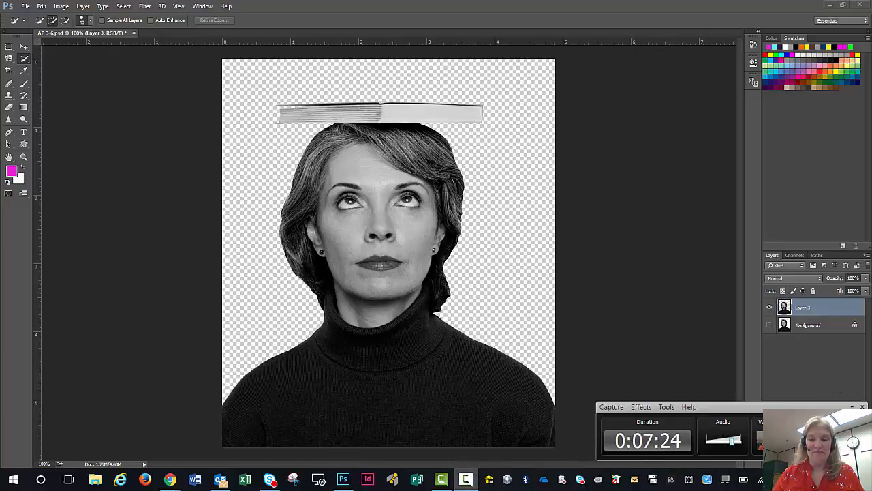